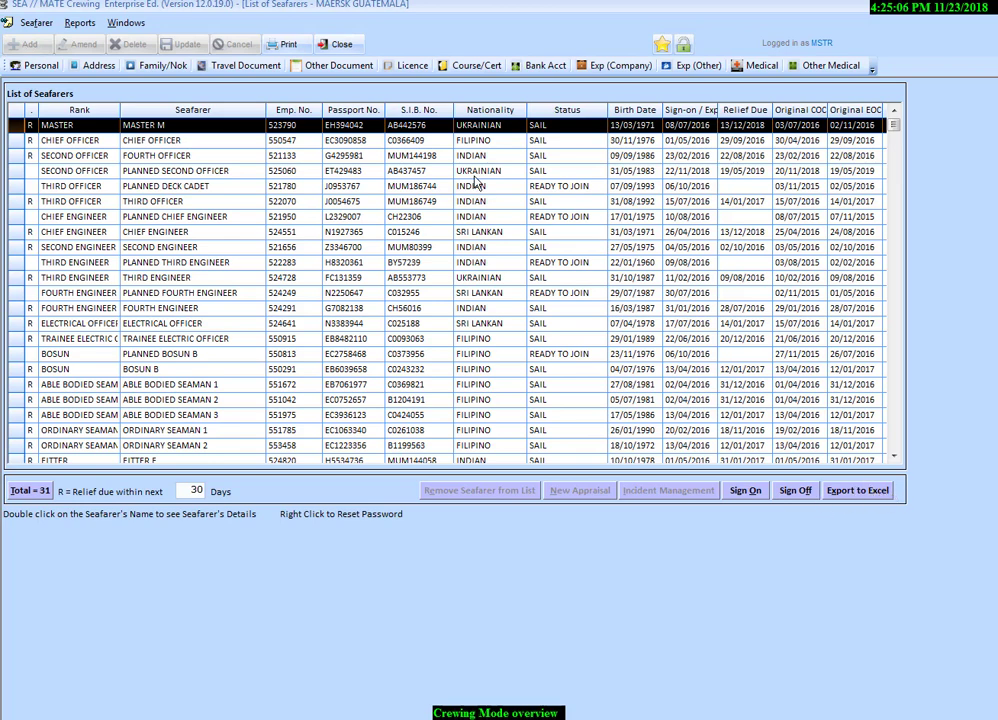
- Open the Chief Officer's details, try to view the medical and bank account records, and return to the seafarers list
left_click(240, 156)
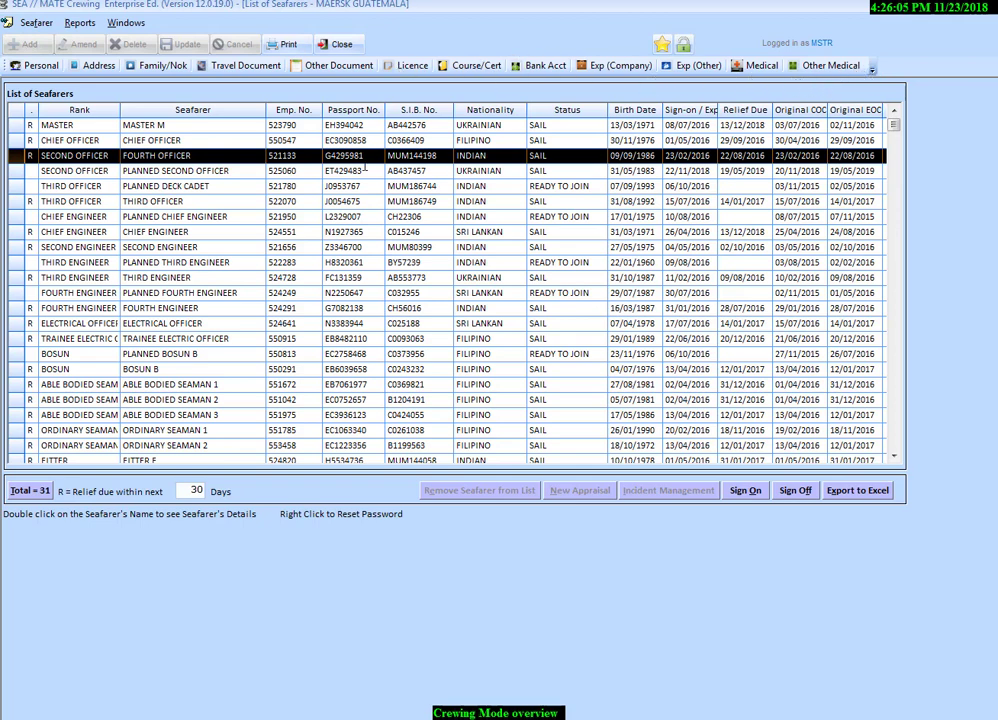
left_click(210, 141)
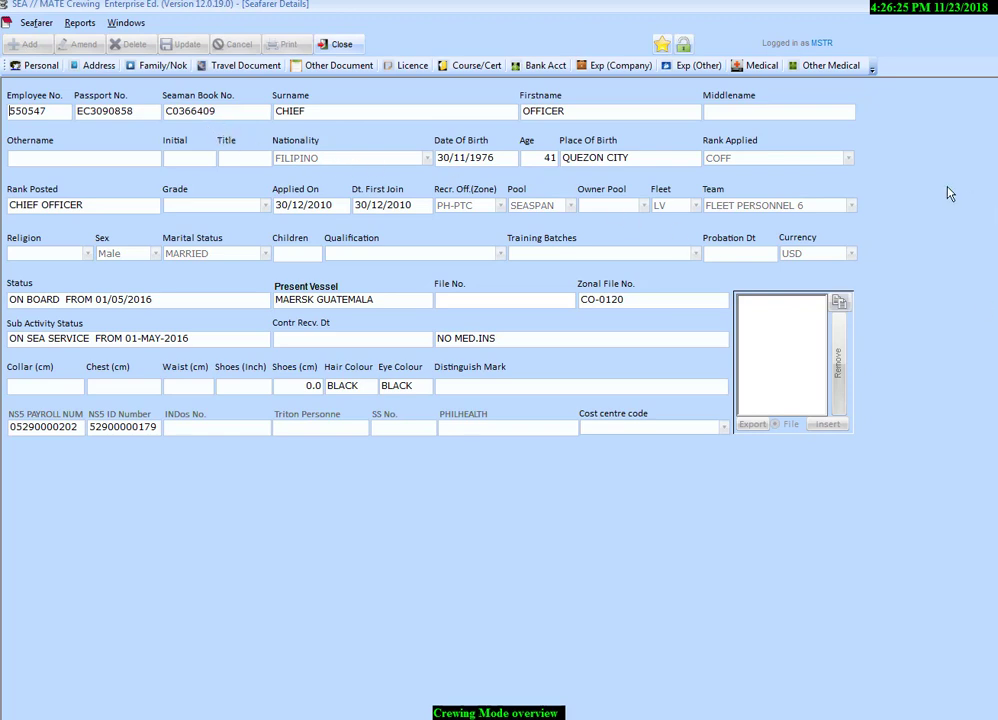
left_click(761, 70)
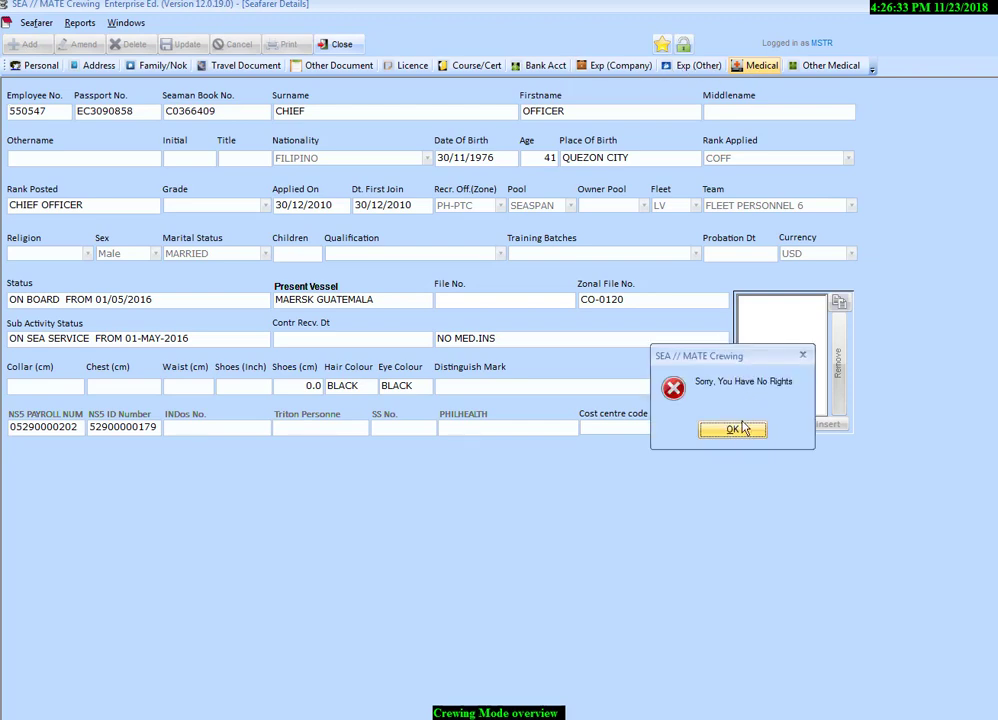
left_click(732, 429)
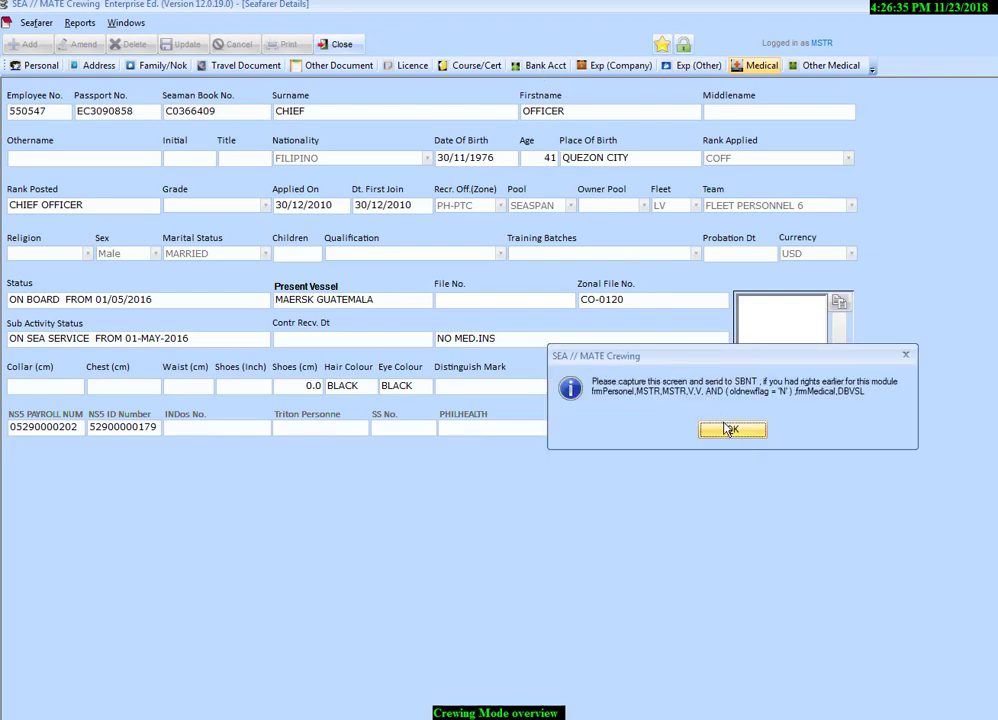
key("Return")
left_click(548, 70)
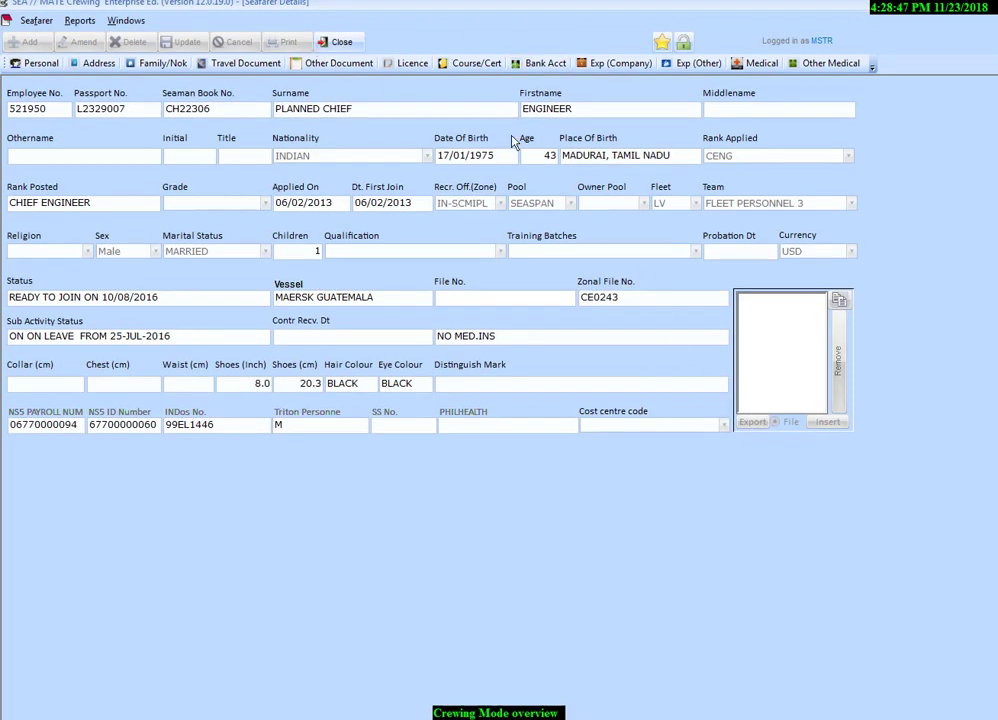
left_click(344, 47)
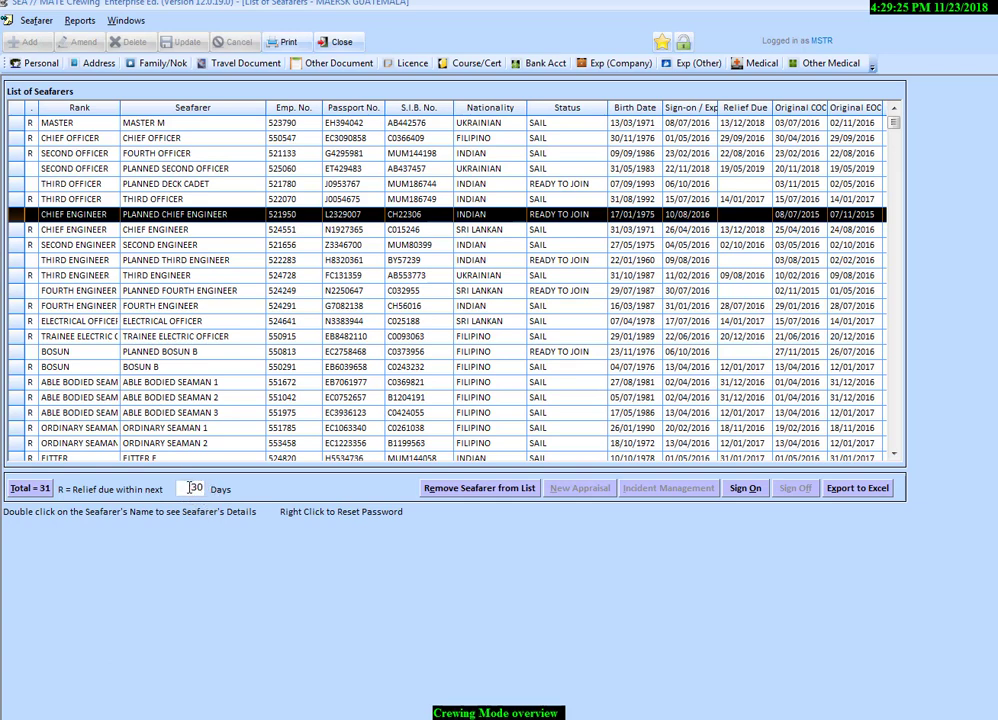
- Set the relief-due window of the seafarers list to 40 days
double_click(193, 488)
type("60")
double_click(204, 488)
type("40")
- Export the seafarers list as a Microsoft Excel file to the Documents folder
left_click(866, 493)
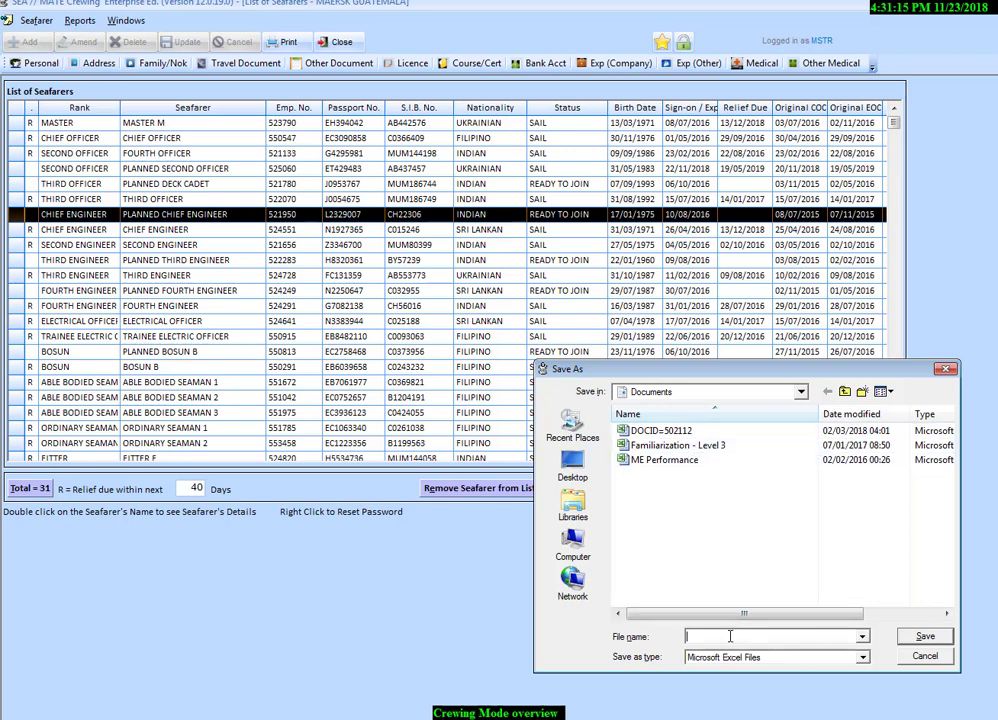
type("ew c")
key("BackSpace")
type("list")
left_click(925, 640)
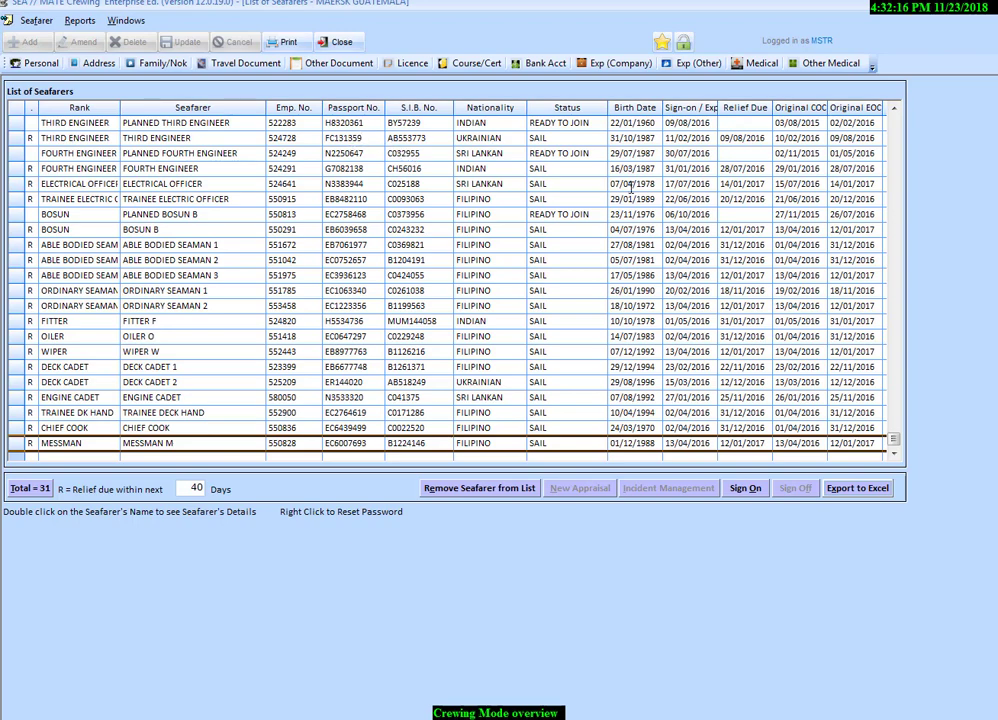
- Open the sign-off form for the Third Engineer who has SAIL status
left_click(895, 109)
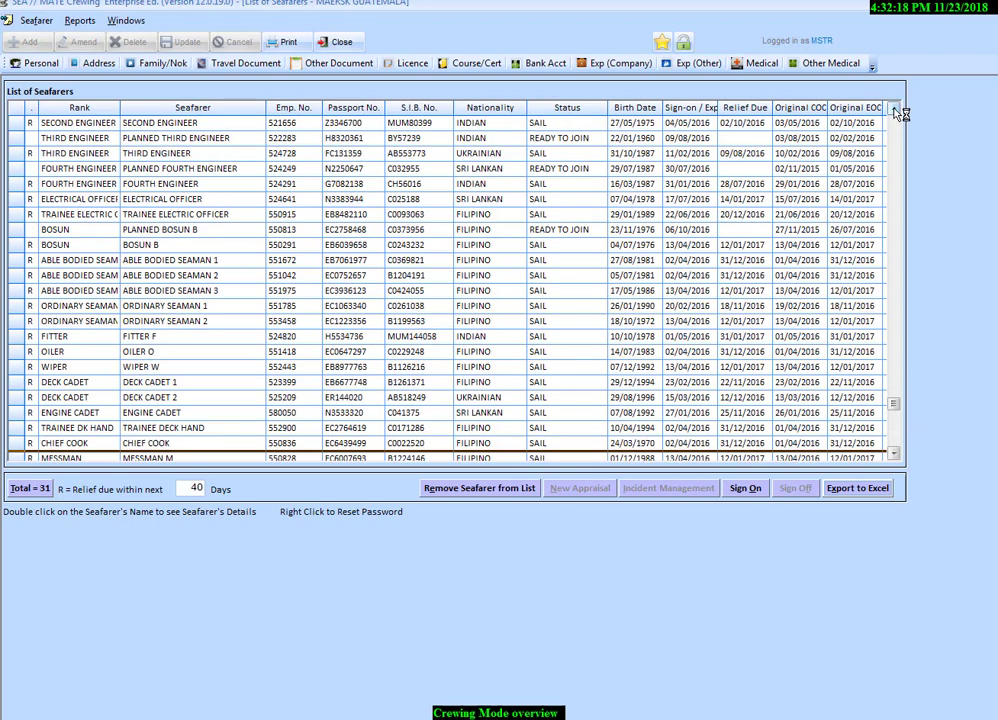
scroll(898, 113, "up", 3)
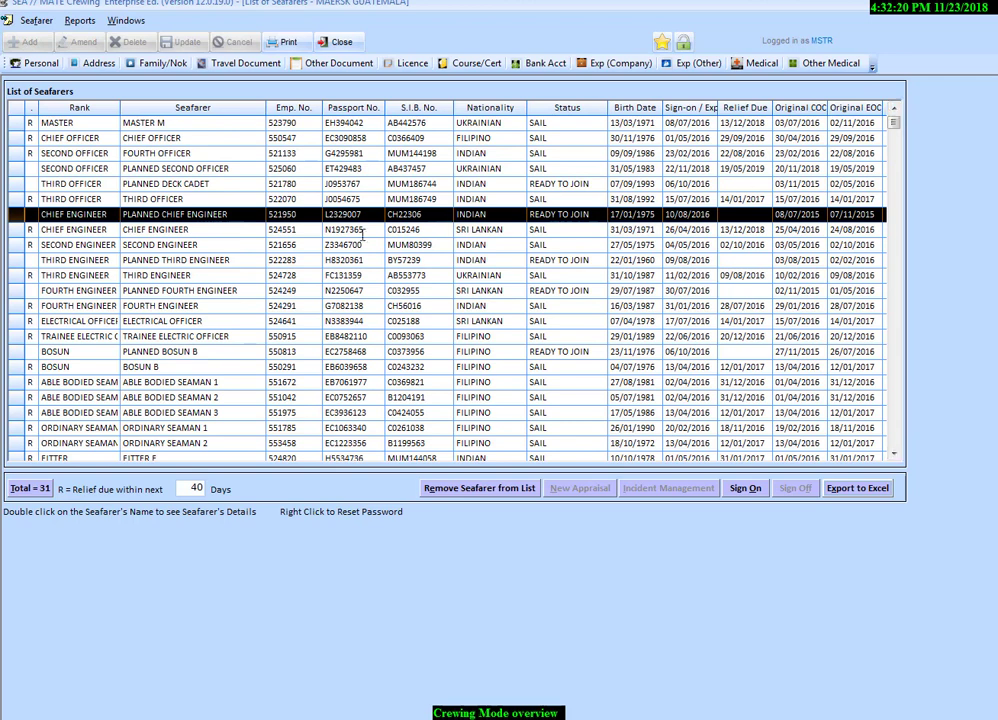
left_click(194, 281)
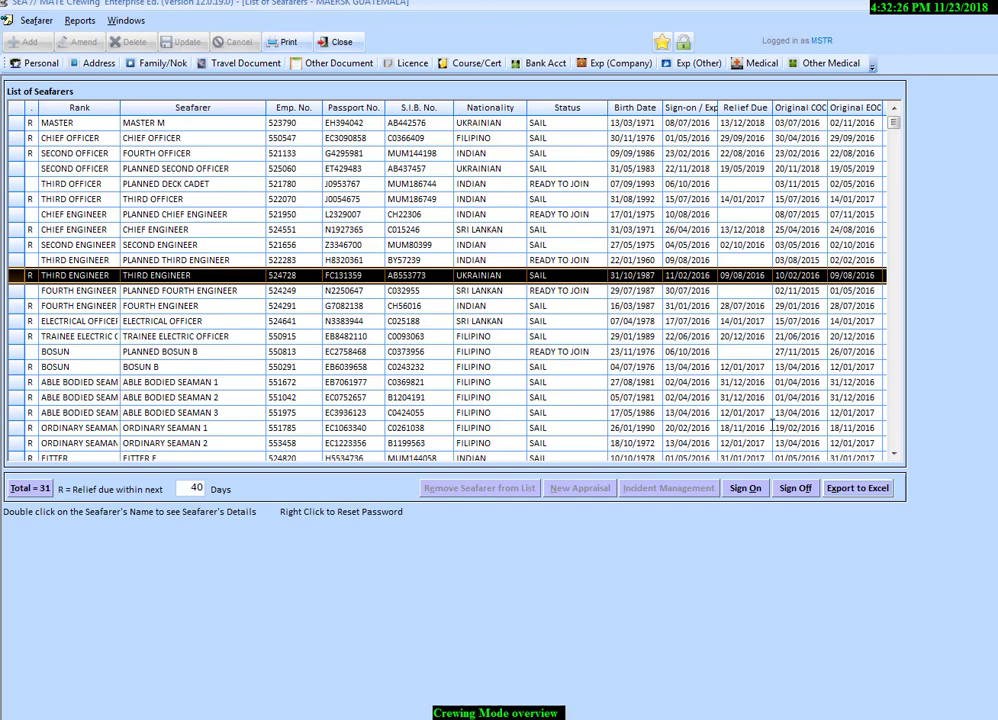
left_click(795, 488)
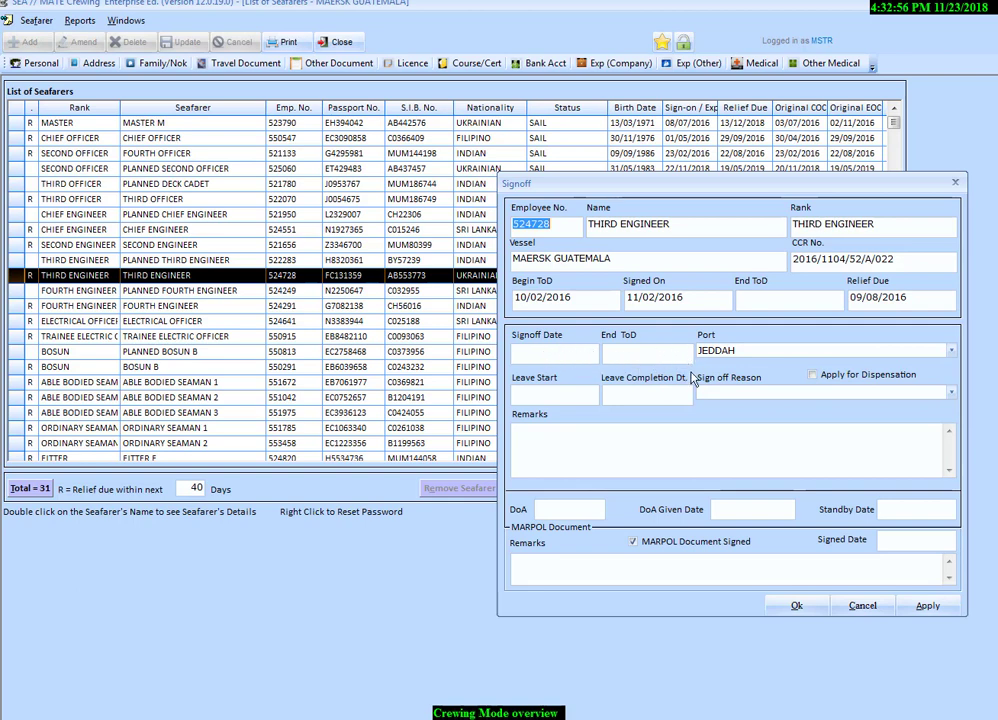
- Set the Third Engineer's sign-off port to SINGAPORE
left_click(951, 351)
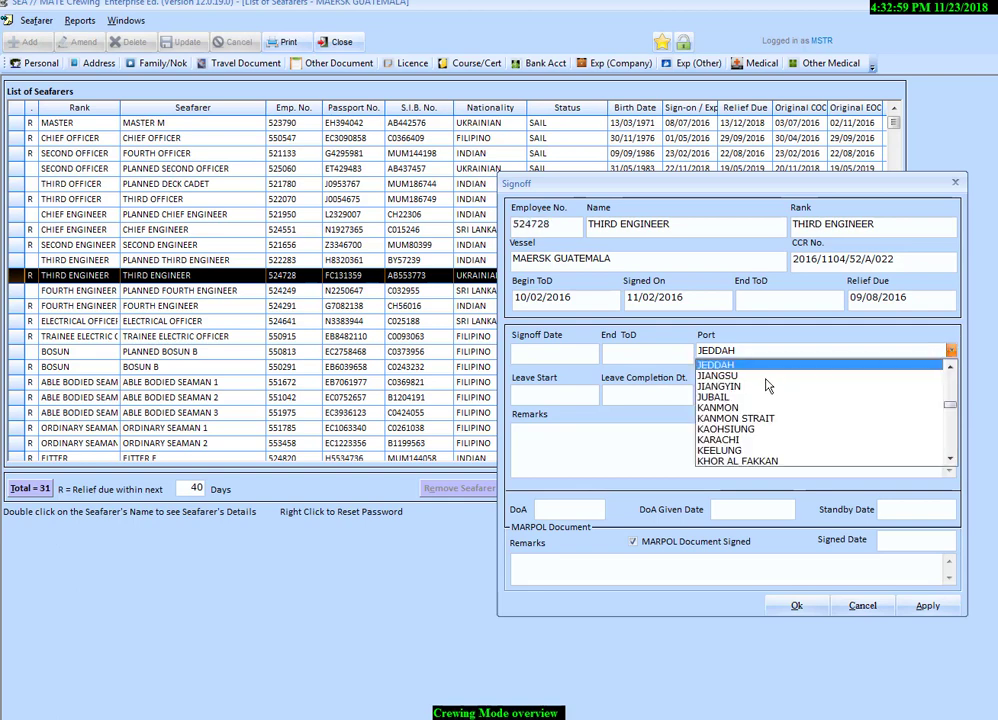
left_click(734, 387)
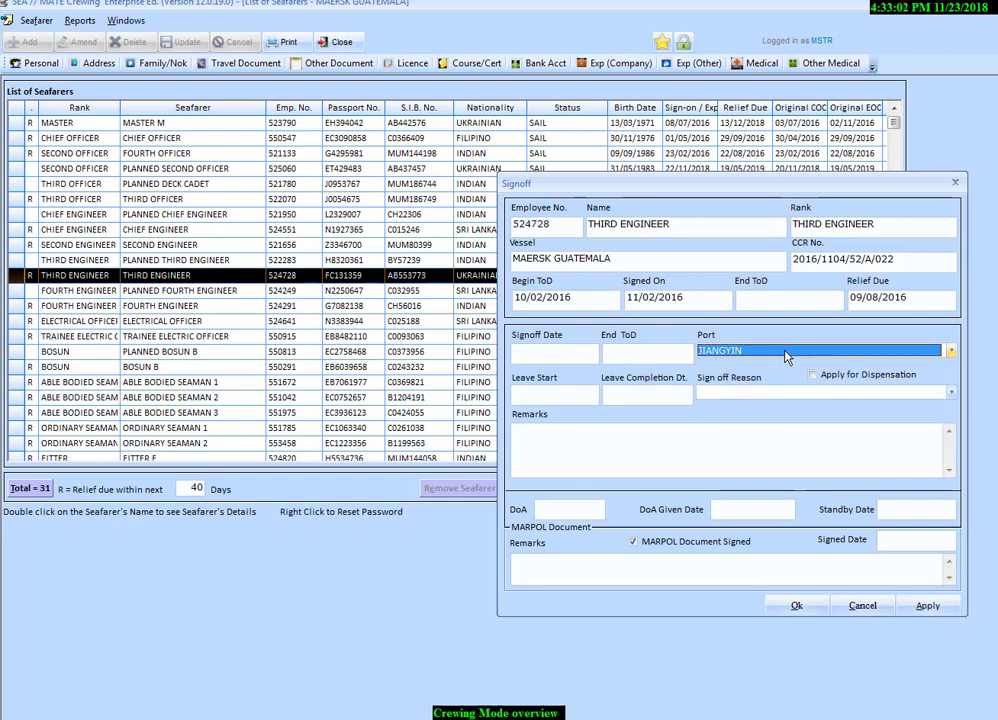
left_click(930, 352)
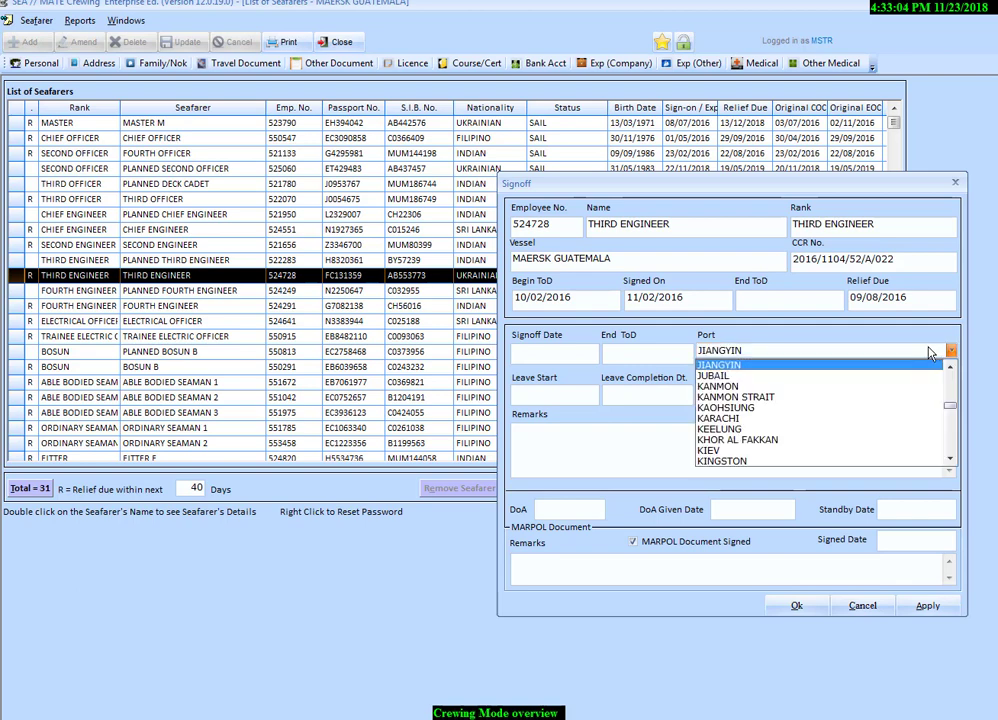
type("sing")
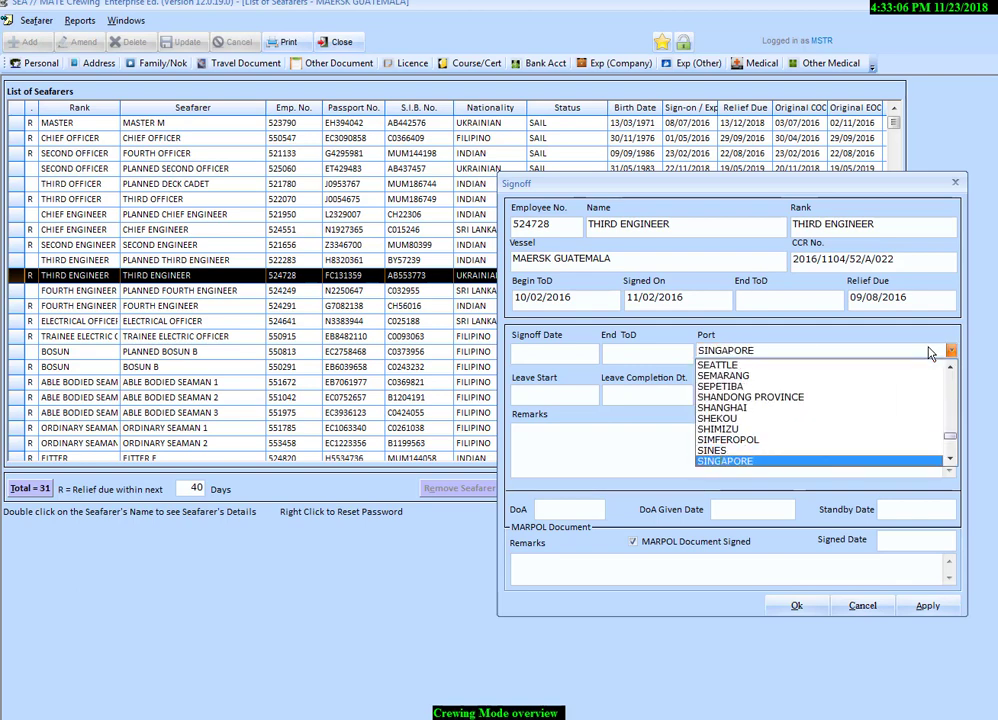
left_click(749, 461)
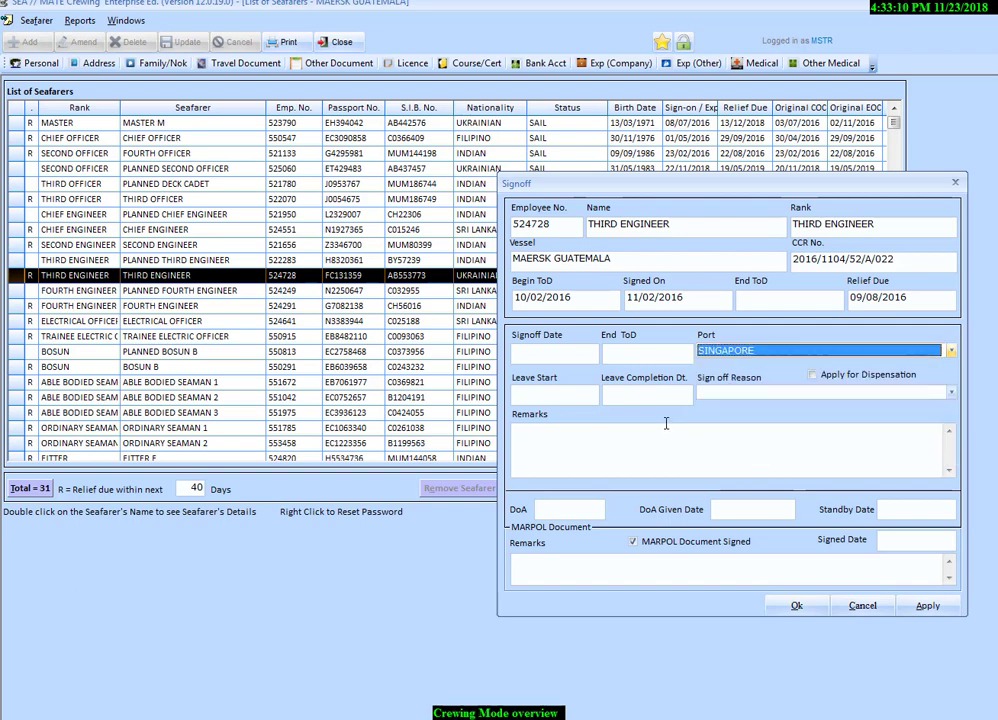
- Enter 20/11/2018 as the leave start and 23/04/2019 as the leave completion date
left_click(561, 398)
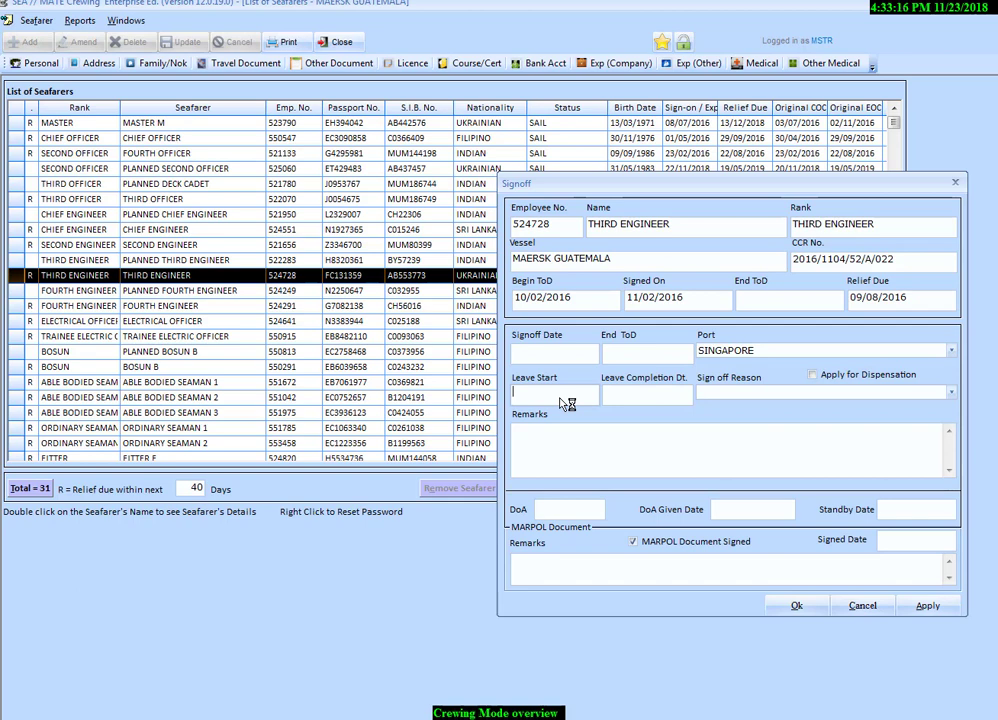
type("20/11/2018")
left_click(630, 395)
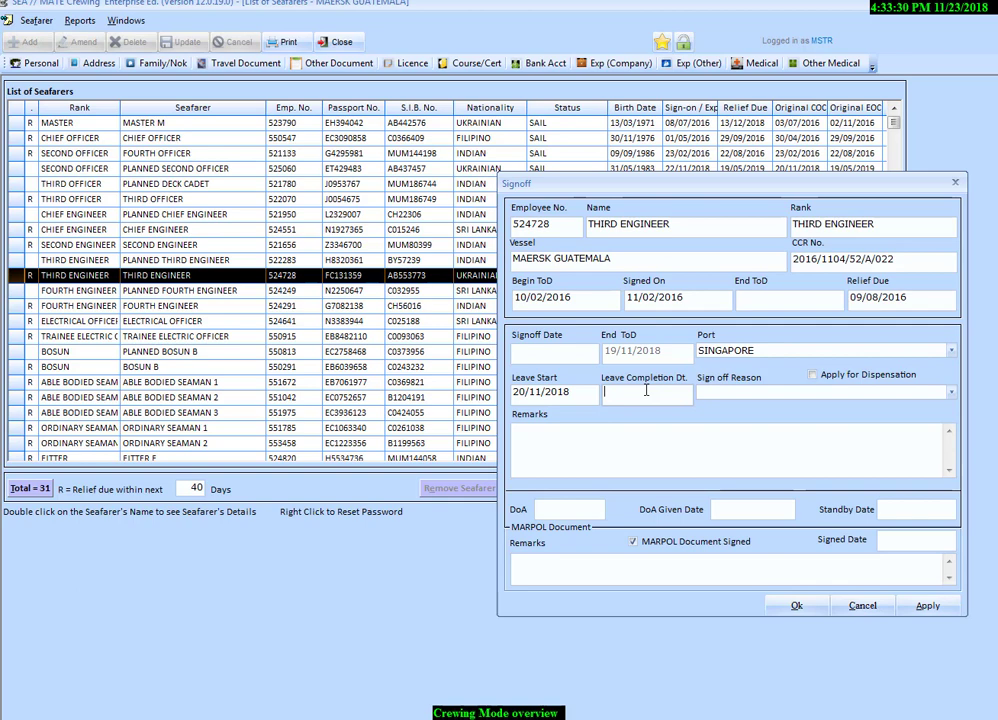
type("23/04/19")
- Set the sign-off reason to TOD COMPLETED
left_click(715, 392)
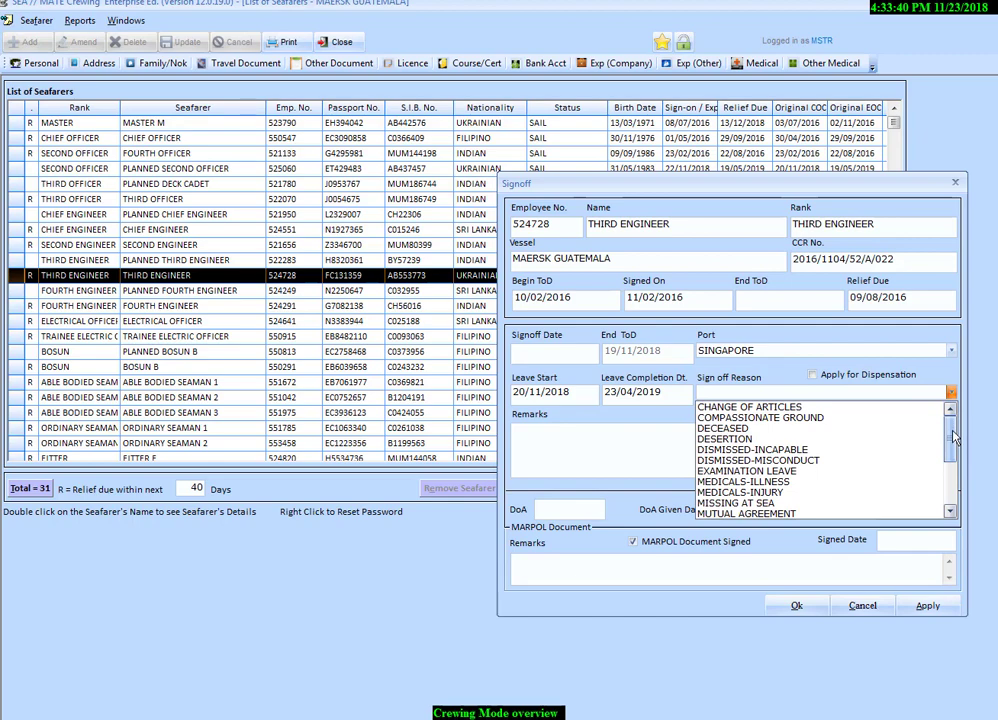
left_click_drag(954, 429, 954, 480)
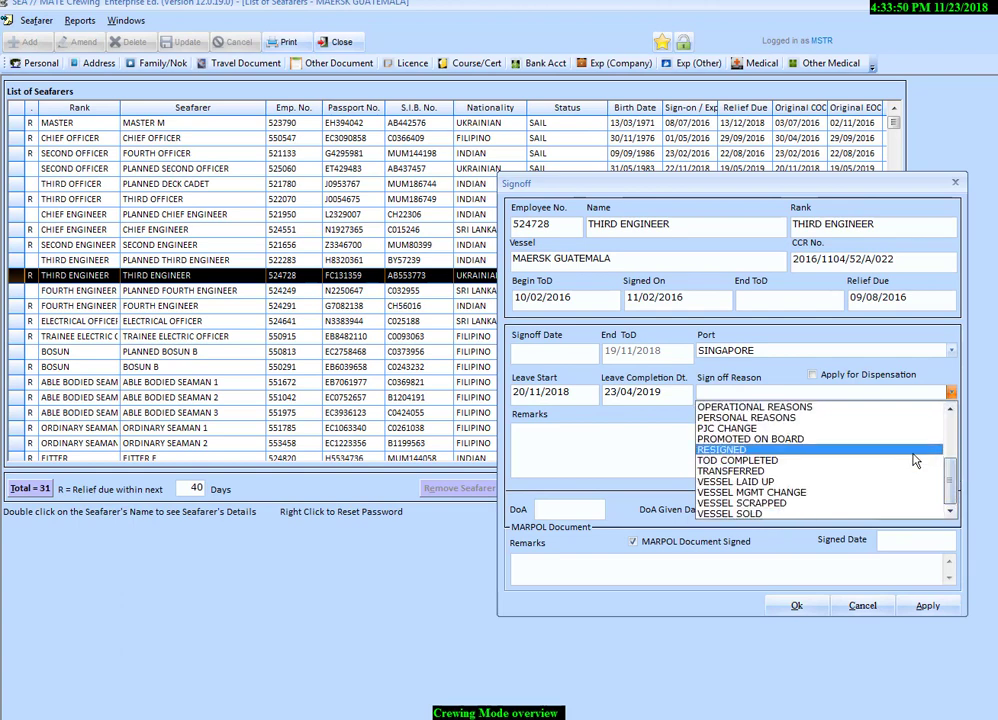
left_click(771, 463)
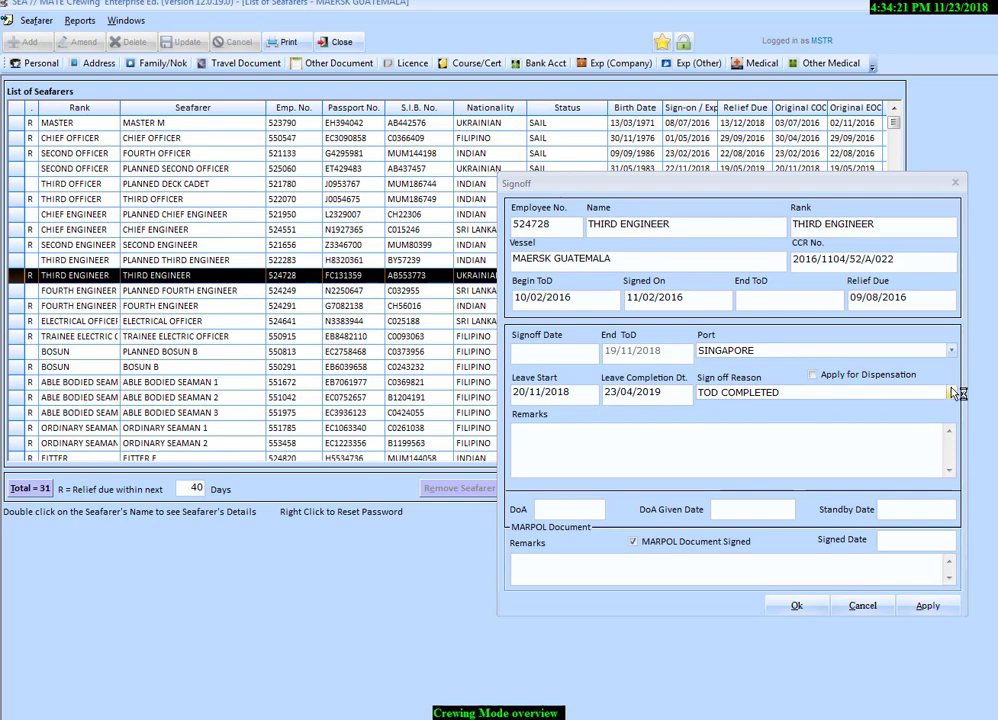
left_click(952, 394)
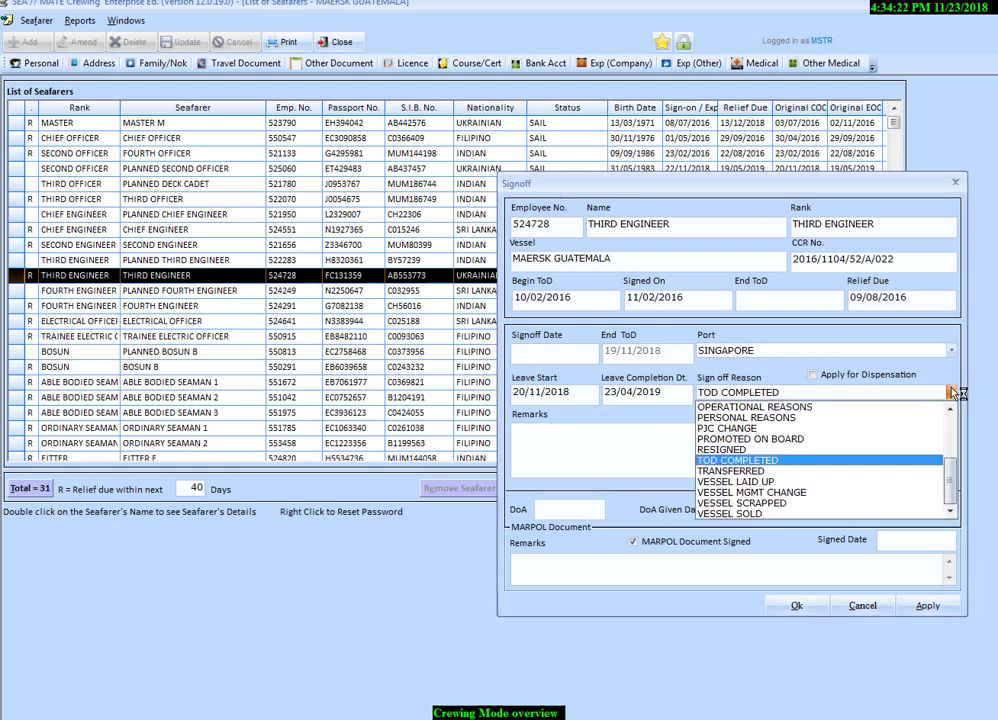
left_click(777, 461)
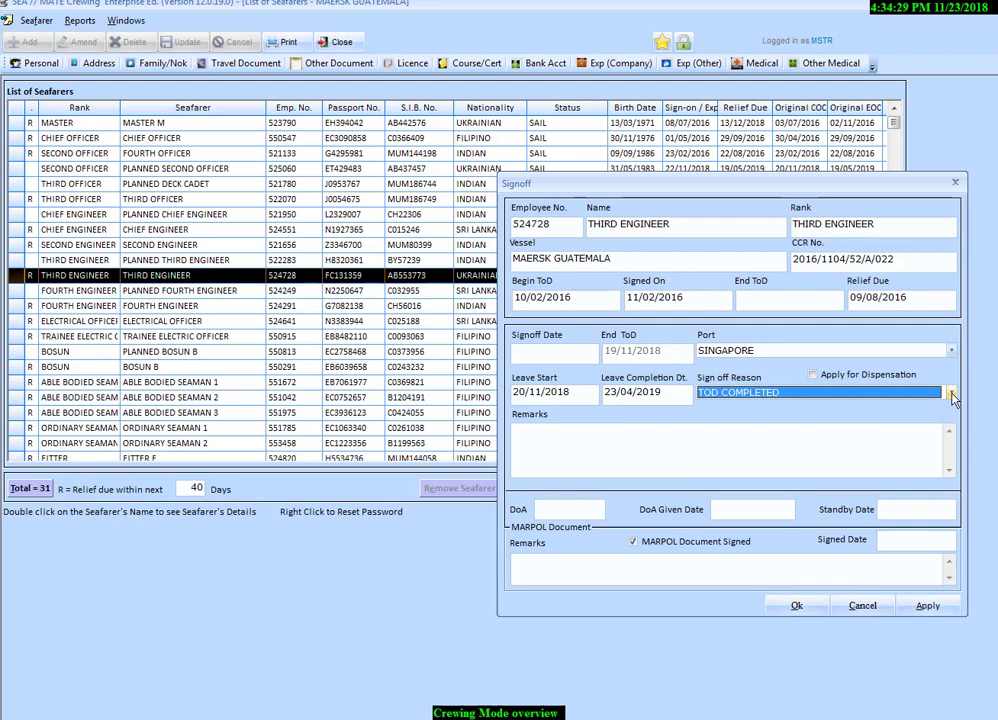
- Look through the other available sign-off reasons and reselect TOD COMPLETED
left_click(952, 396)
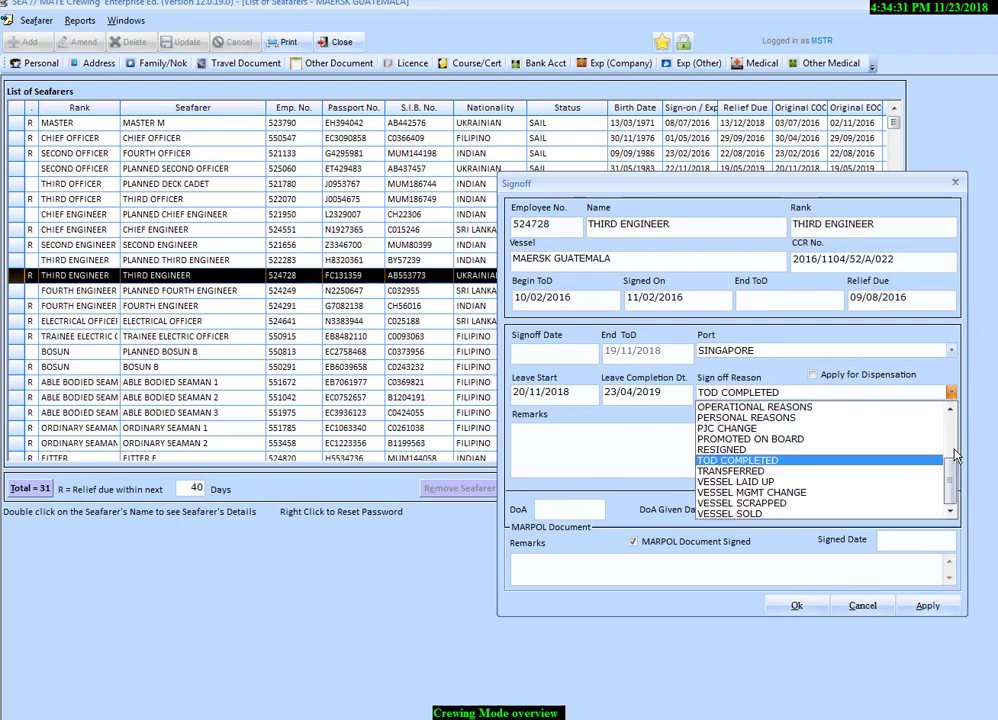
mouse_move(951, 484)
left_mouse_down()
mouse_move(951, 440)
mouse_move(942, 486)
left_mouse_up()
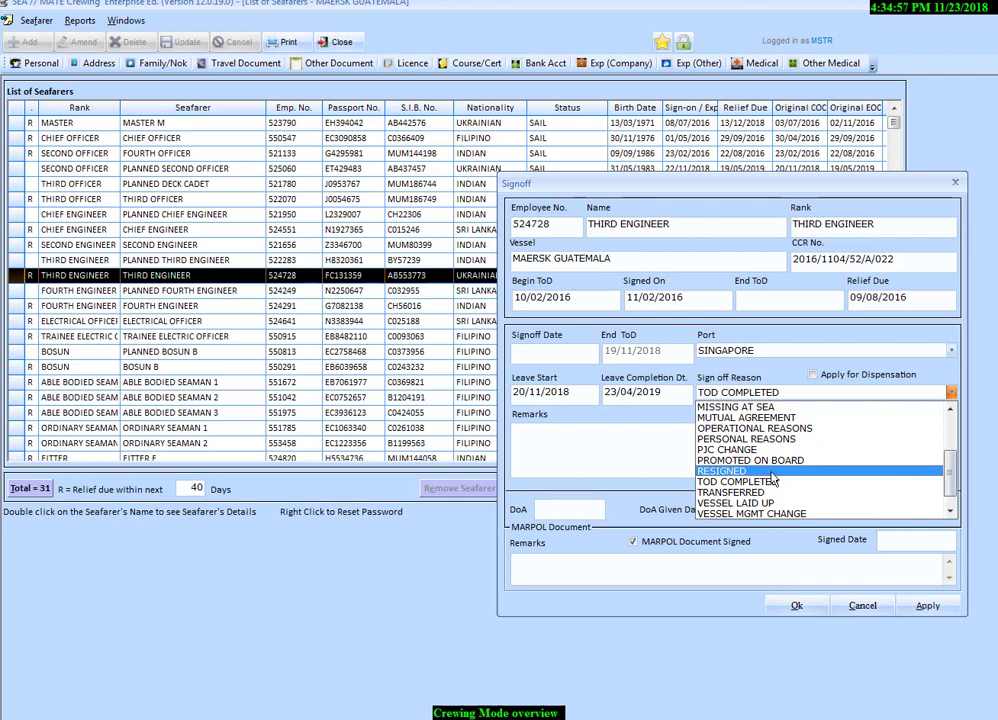
key("Down")
key("Down")
key("Down")
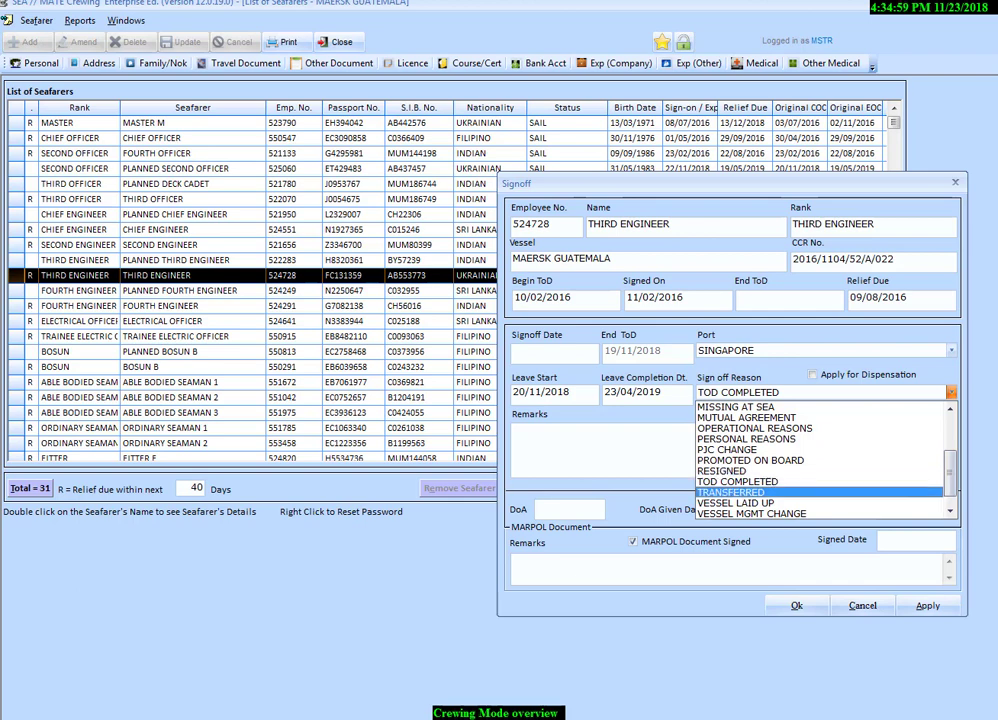
left_click(952, 393)
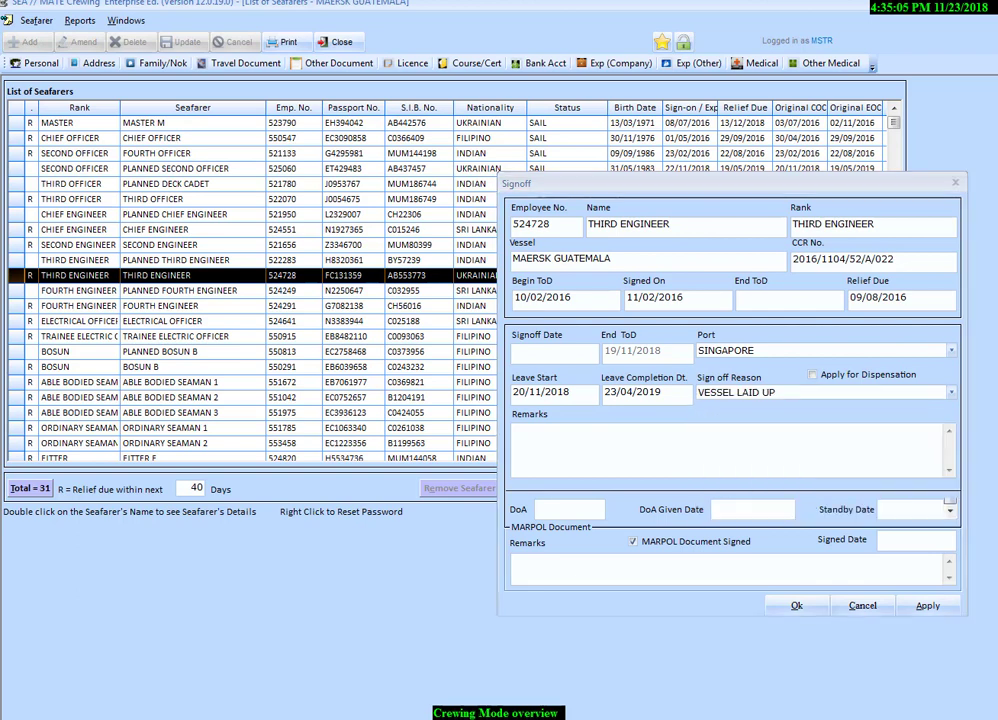
left_click(952, 394)
left_click(760, 460)
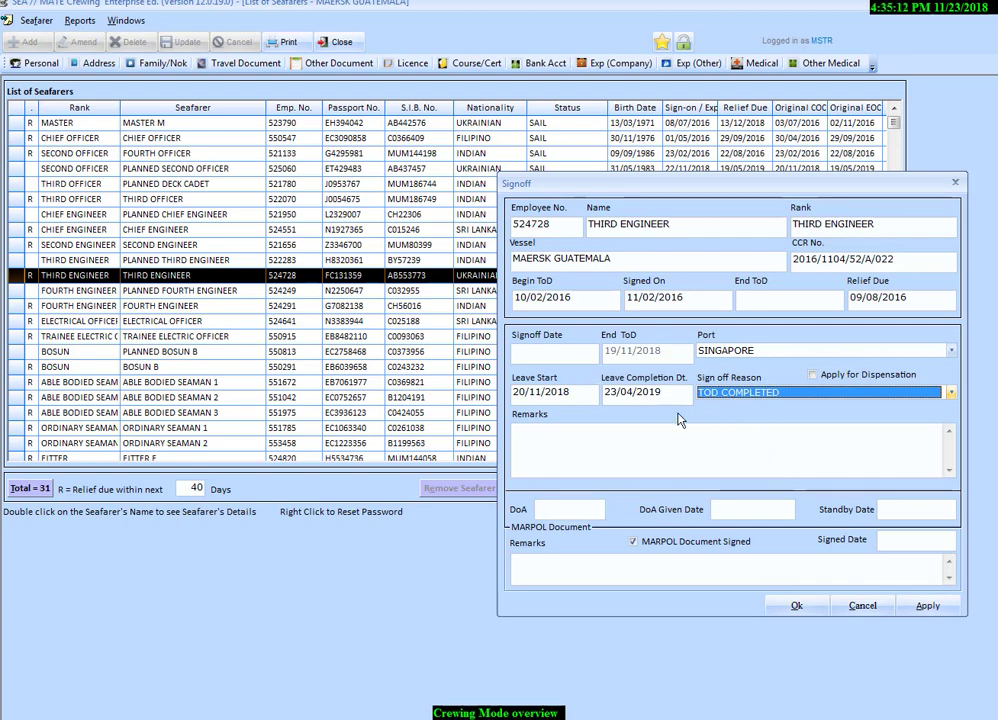
- Enter "Satisfactory performance" in the sign-off remarks
left_click(636, 444)
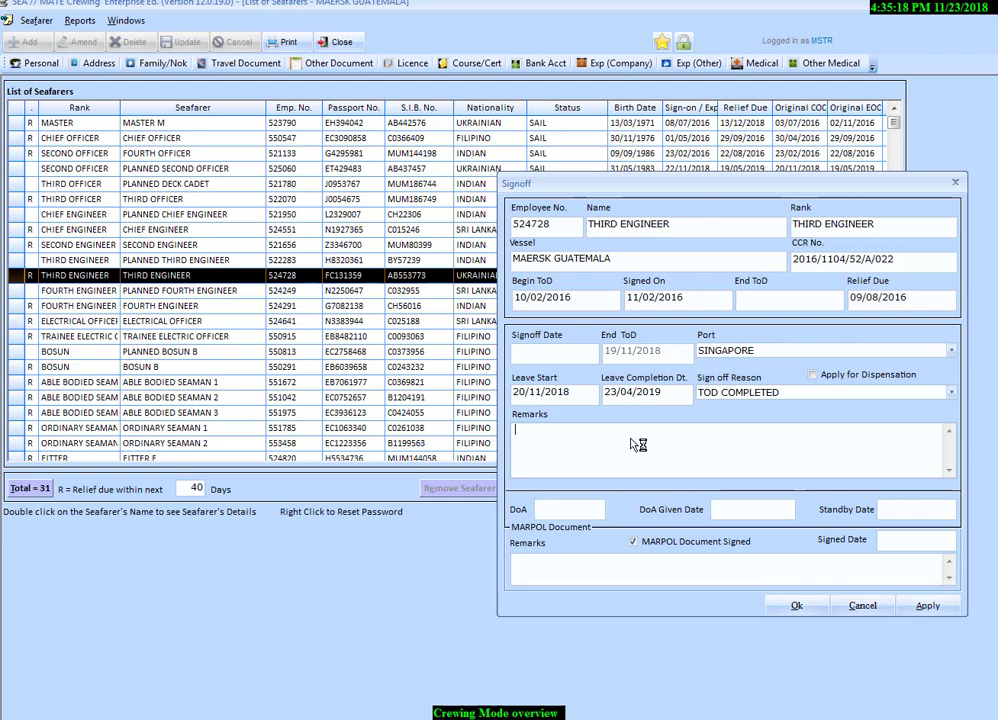
type("Satisfactory performance")
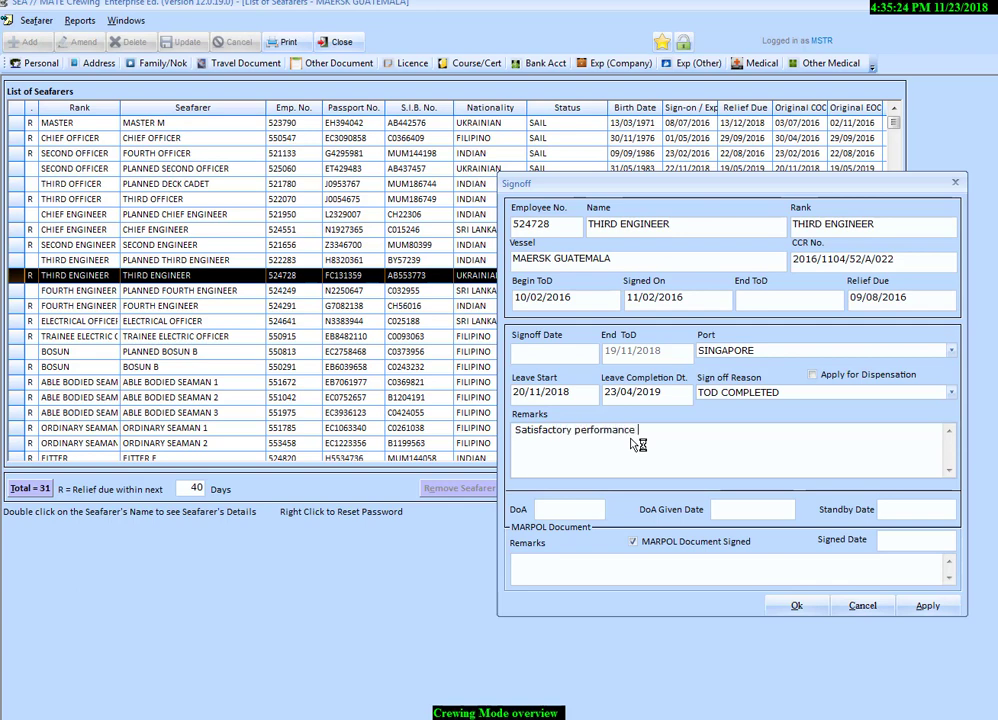
- Enter 23/06/2019 as the DoA and 23/11/2019 as the DoA given date
left_click(566, 511)
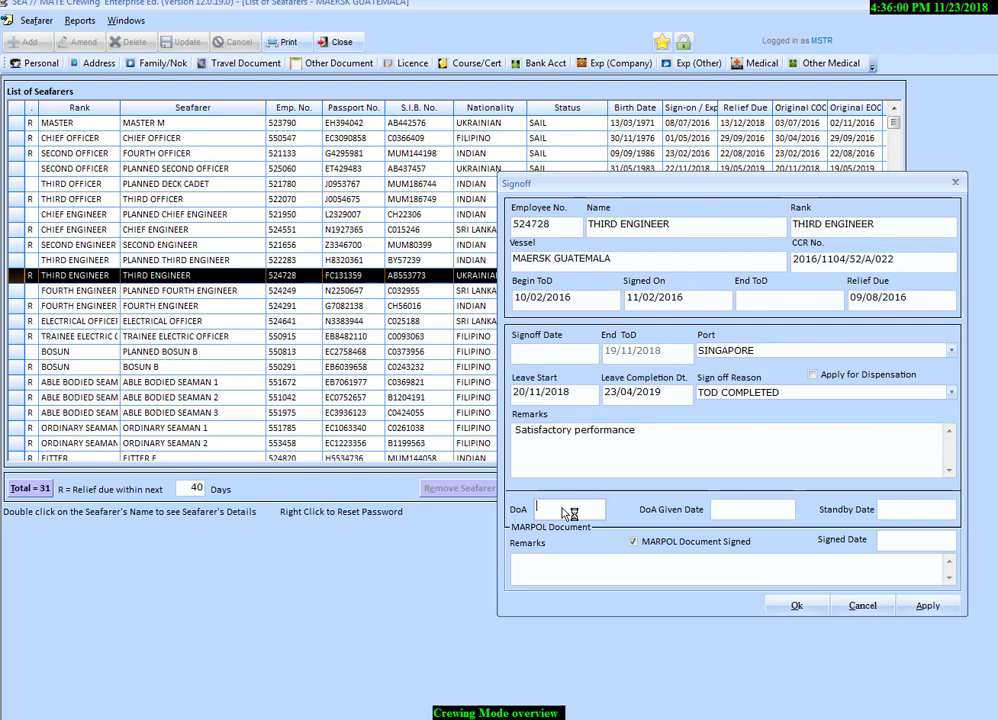
type("23/06/19")
left_click(750, 512)
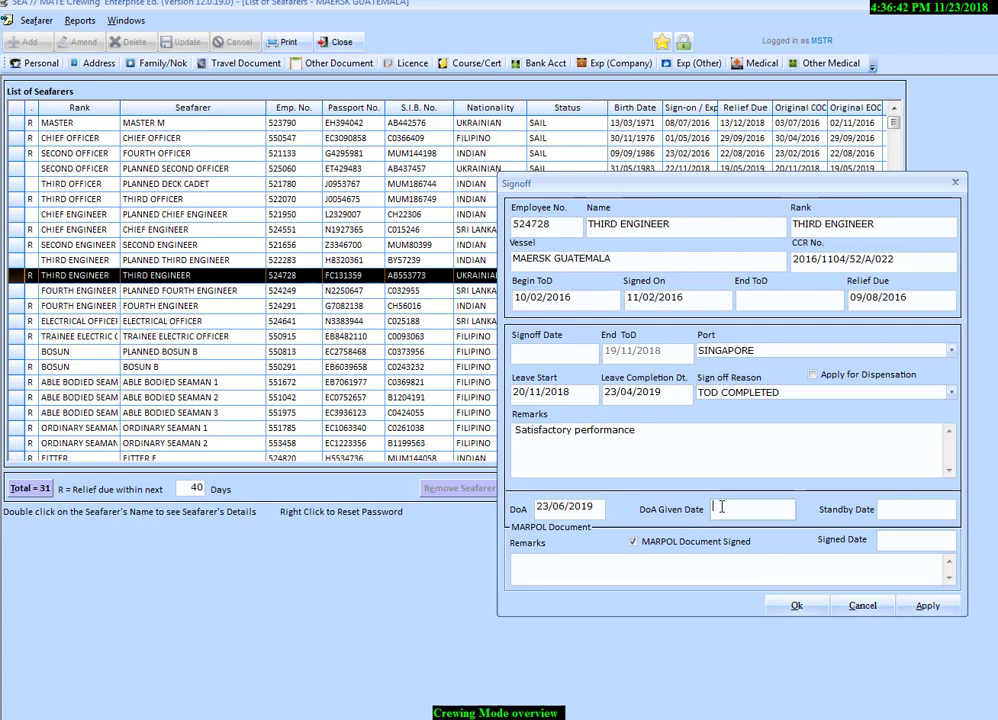
type("23/11/2019")
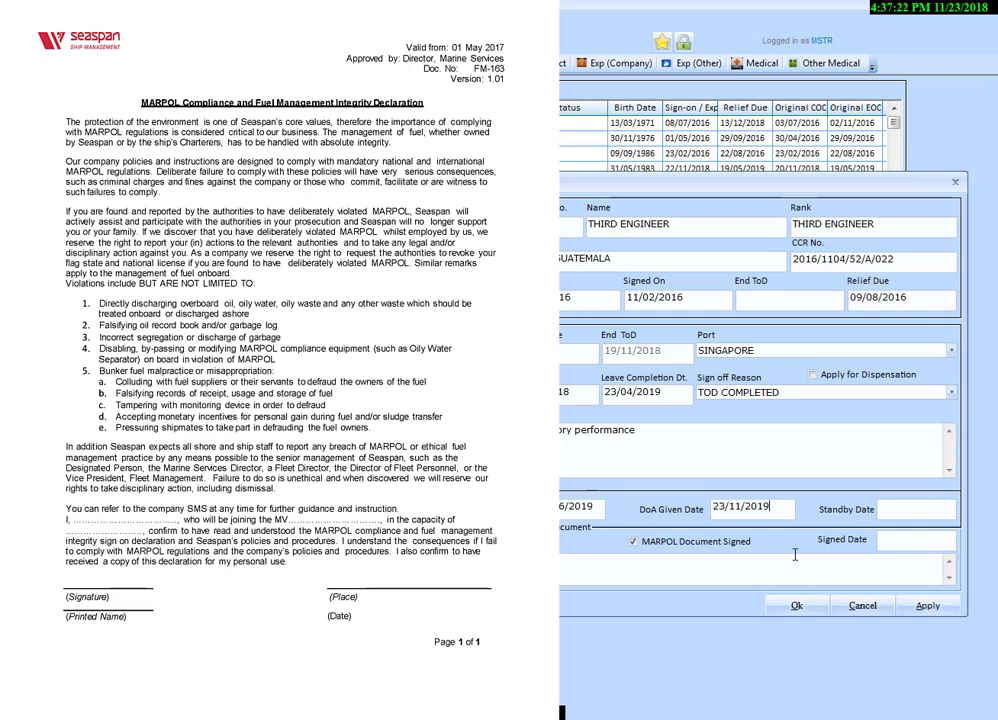
- Fill in the MARPOL document section with signed date 23/11/2018 and the remark "NTR"
left_click(895, 540)
type("23/11/201")
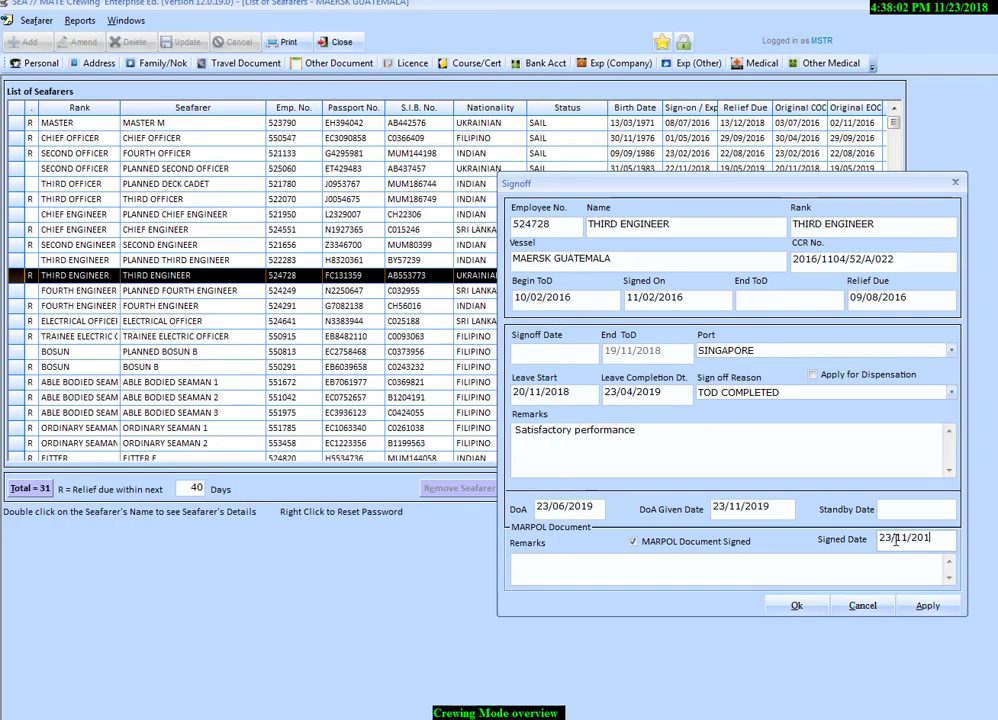
type("8")
left_click(729, 579)
type("NTR")
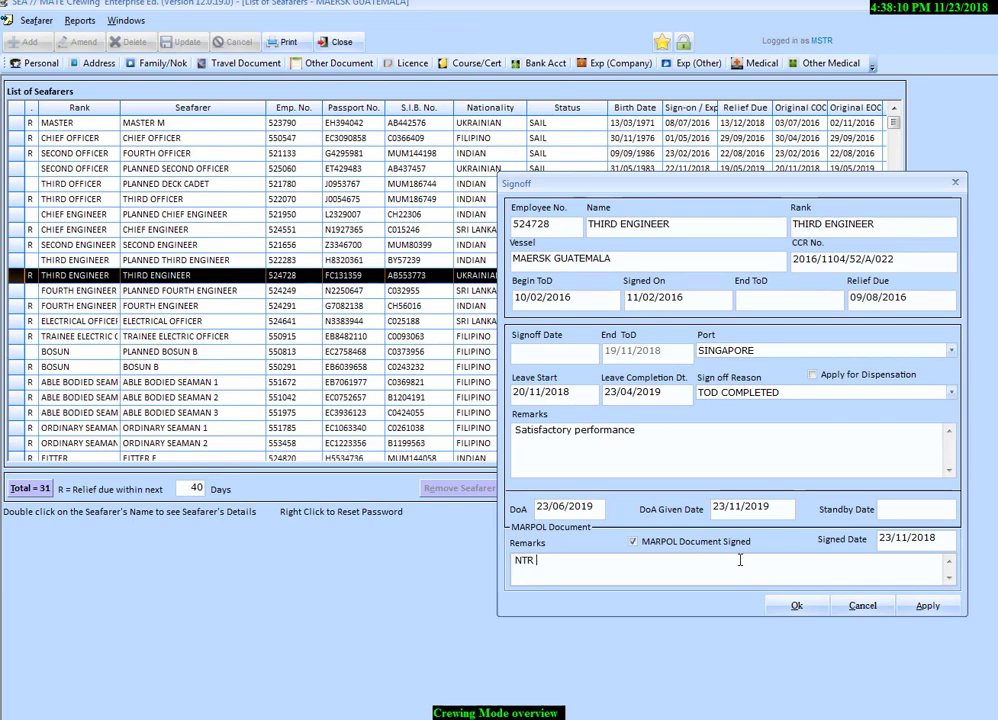
- Try to apply the Third Engineer's sign-off, dismissing the notice and applying again
left_click(929, 607)
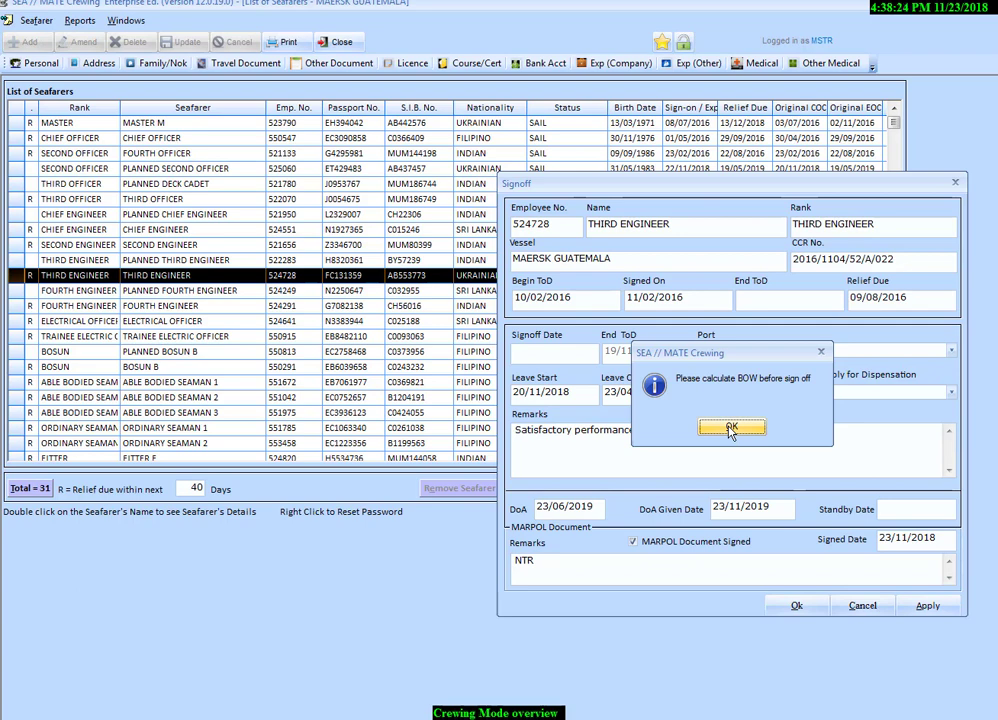
key("Return")
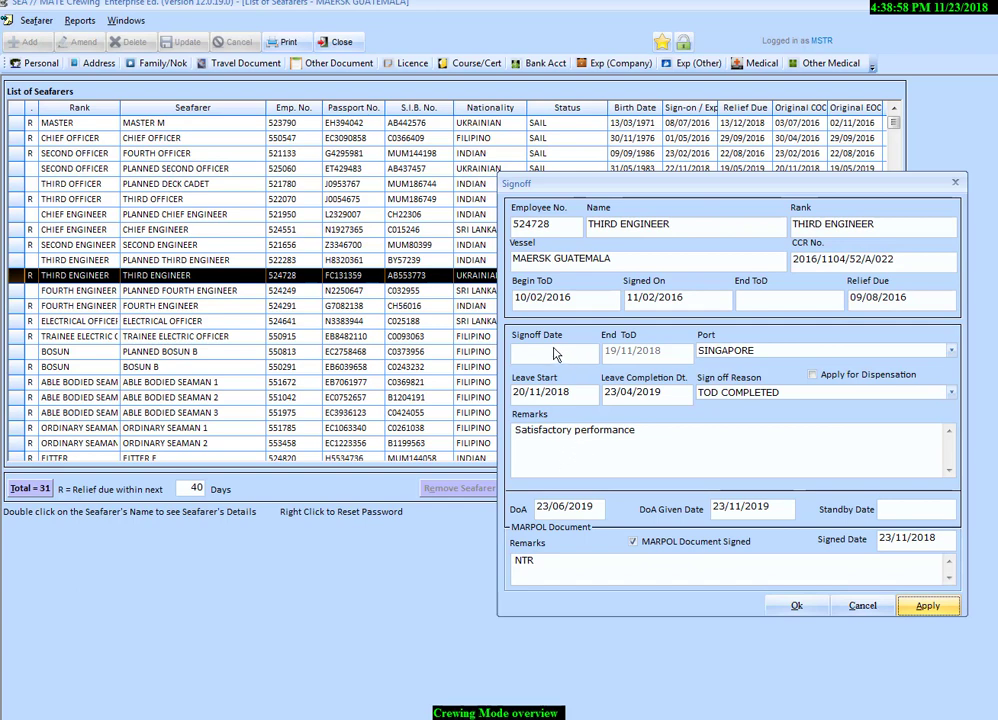
left_click(925, 606)
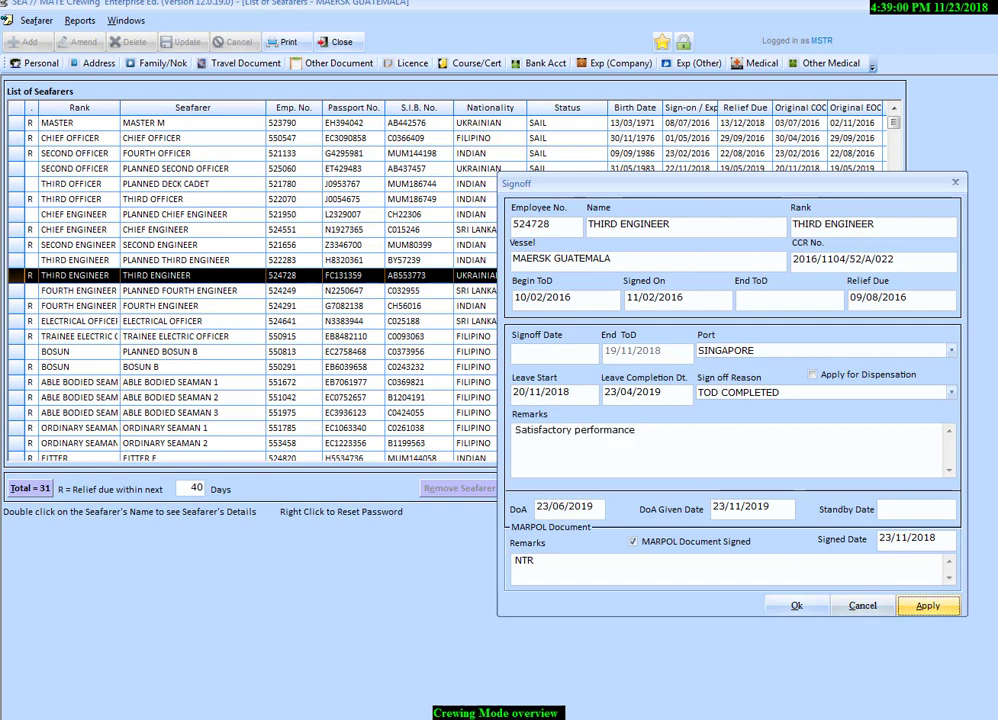